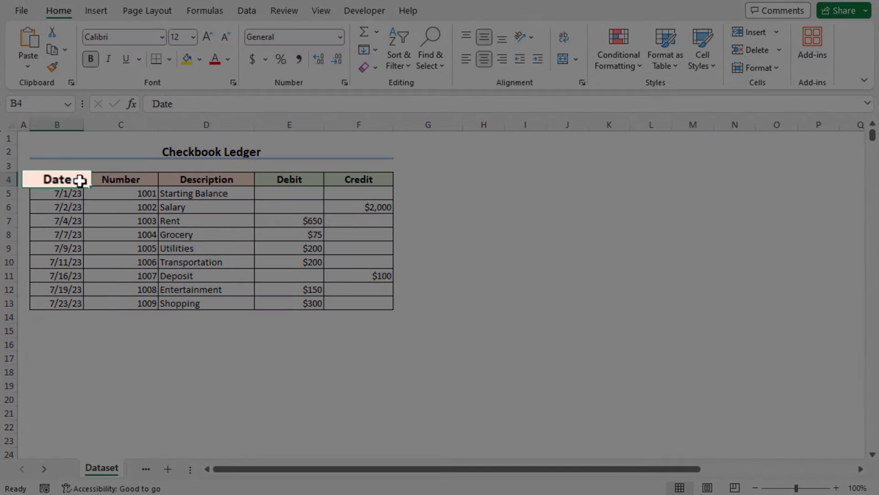
- Review the ledger's header cells from the first column through Description, Debit and Credit
{"action": "left_click", "coordinate": [94, 181]}
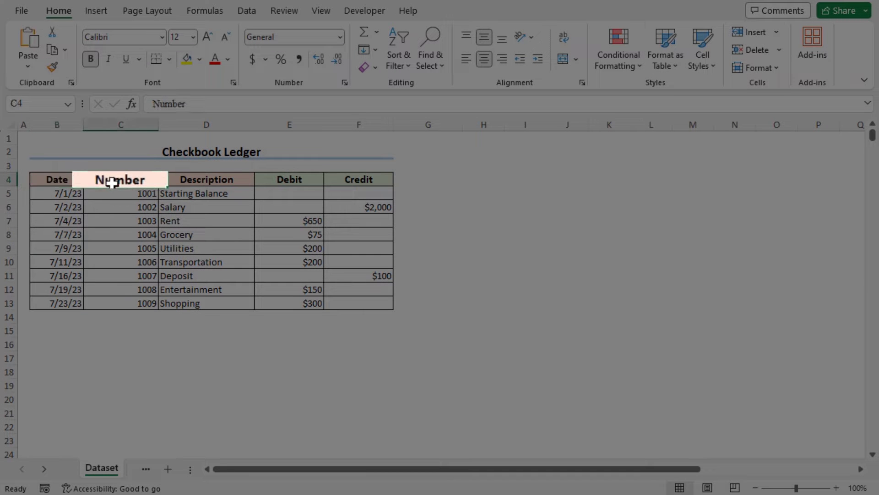
{"action": "left_click", "coordinate": [252, 180]}
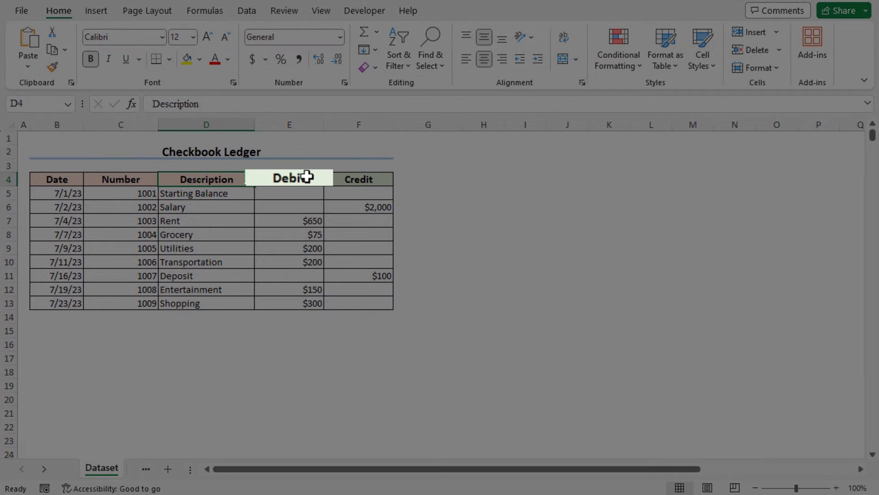
{"action": "left_click", "coordinate": [303, 178]}
{"action": "left_click", "coordinate": [346, 179]}
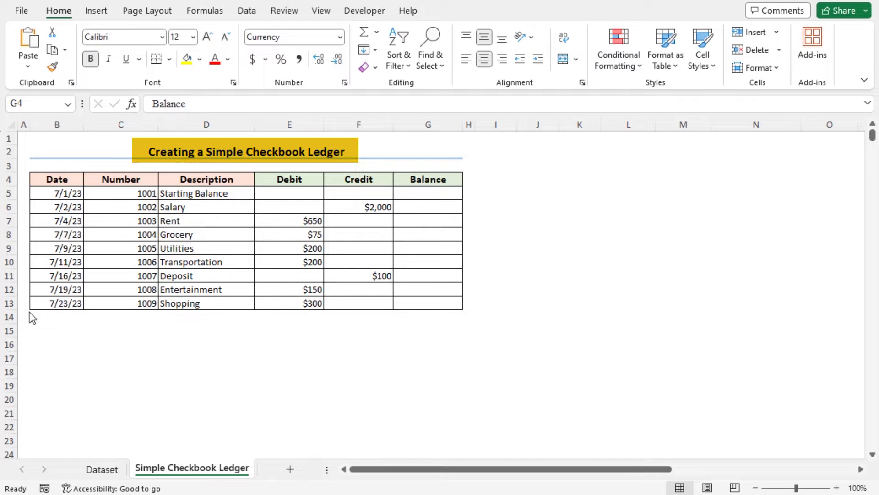
- Enter 500 in G5 as the Starting Balance row's opening balance
{"action": "left_click", "coordinate": [411, 179]}
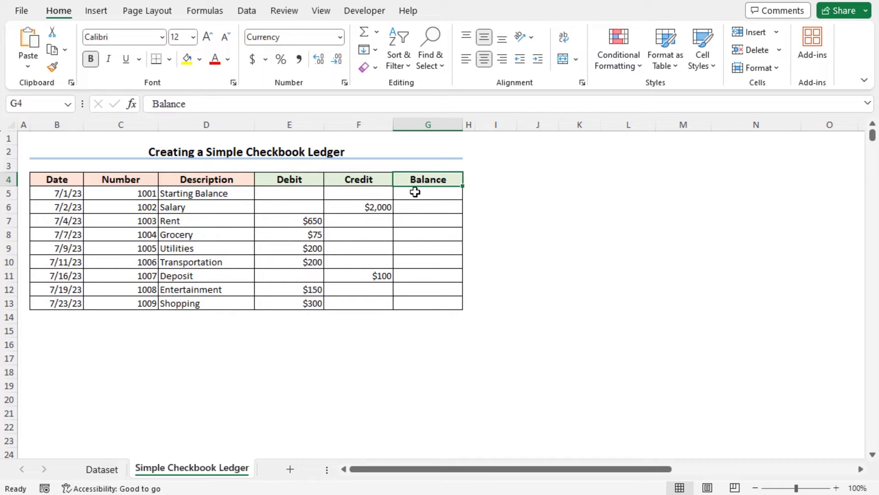
{"action": "left_click", "coordinate": [414, 193]}
{"action": "left_click", "coordinate": [369, 193]}
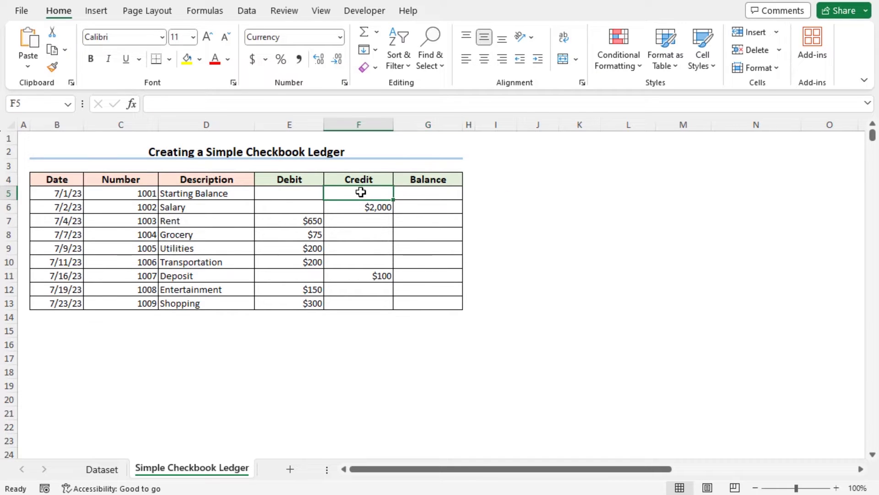
{"action": "left_click", "coordinate": [303, 195]}
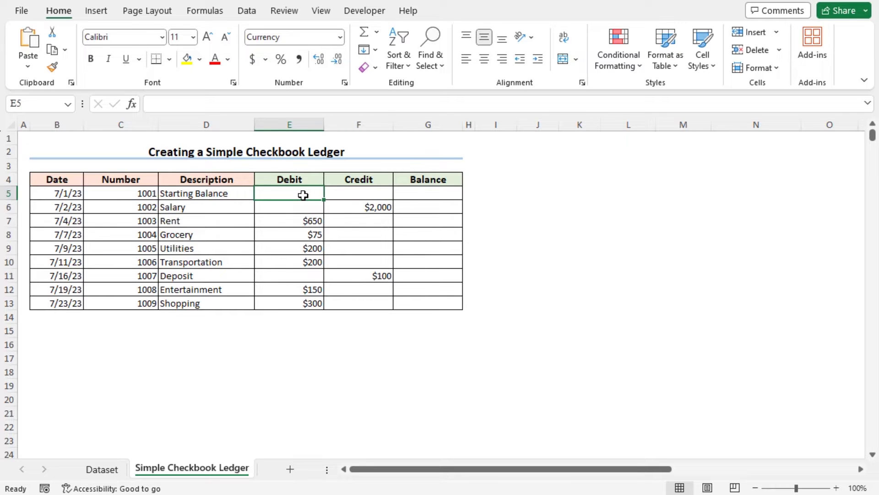
{"action": "left_click", "coordinate": [411, 192]}
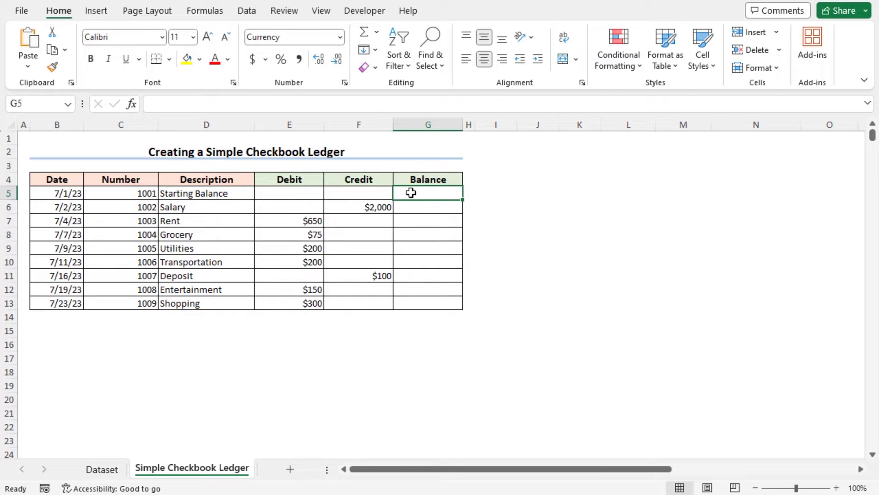
{"action": "type", "text": "500"}
{"action": "key", "text": "Return"}
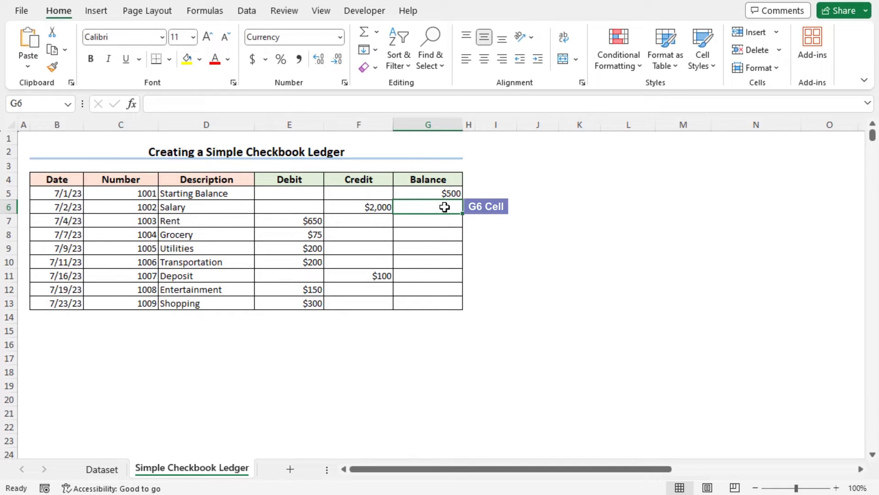
- Begin G6's formula as =IF(AND(ISBLANK( using the function suggestions
{"action": "type", "text": "="}
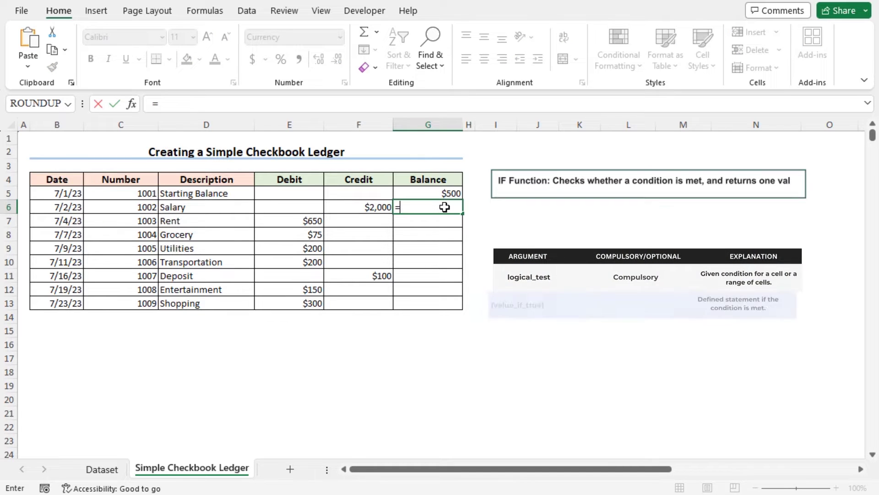
{"action": "type", "text": "if"}
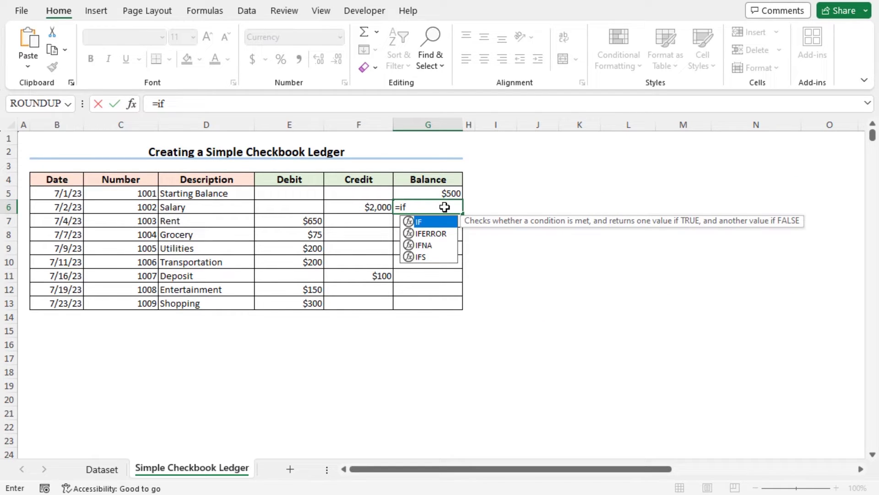
{"action": "key", "text": "Tab"}
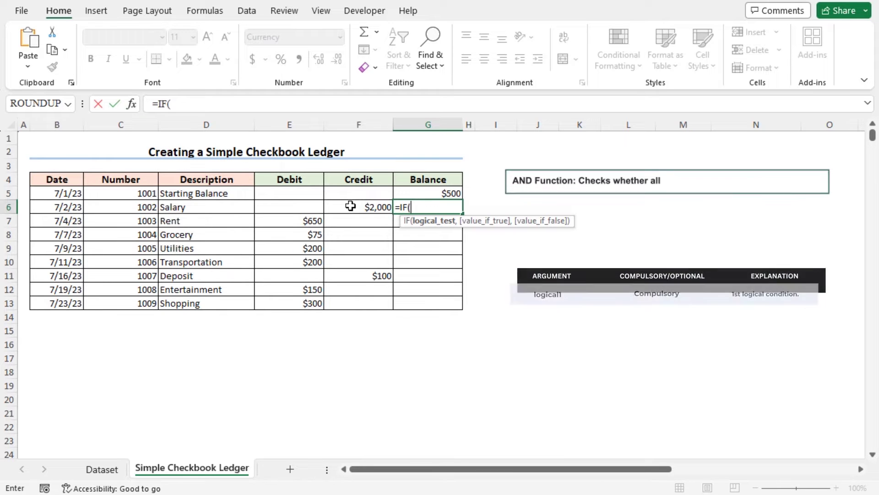
{"action": "type", "text": "and"}
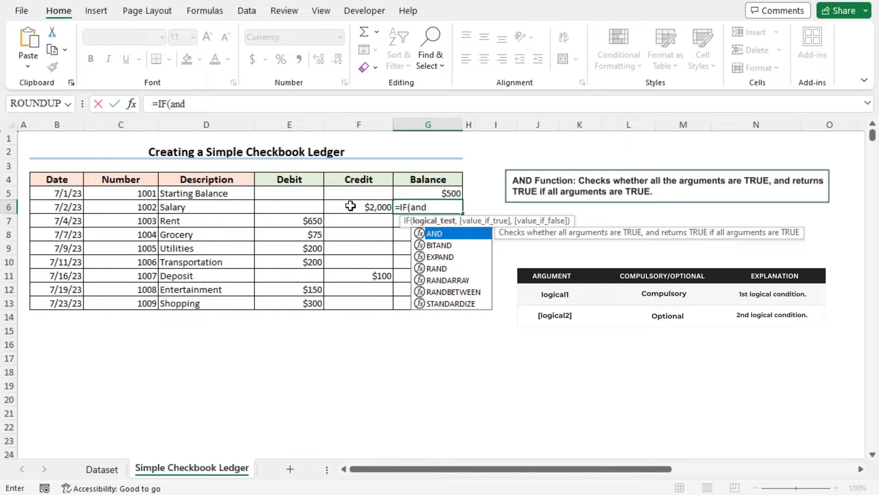
{"action": "key", "text": "Tab"}
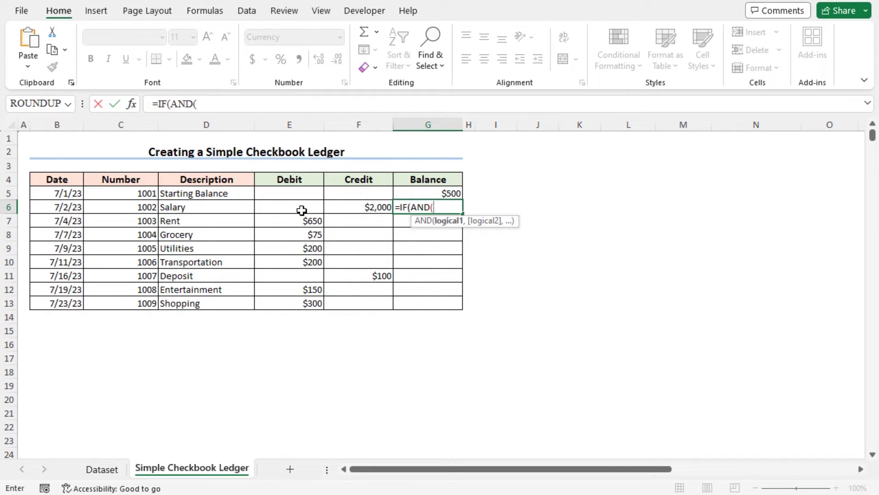
{"action": "type", "text": "i"}
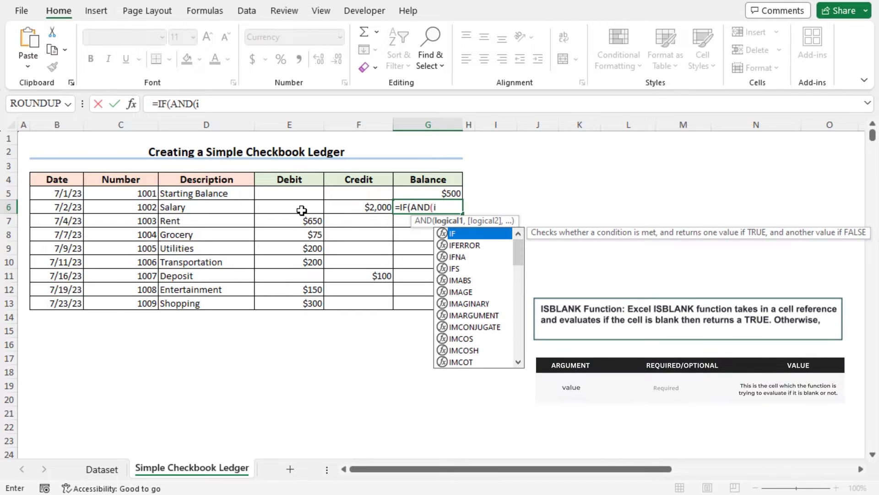
{"action": "type", "text": "s"}
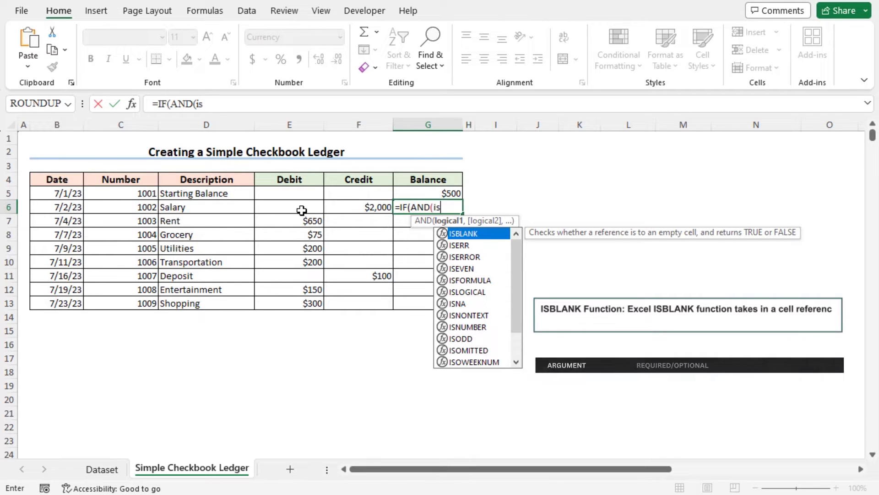
{"action": "key", "text": "Tab"}
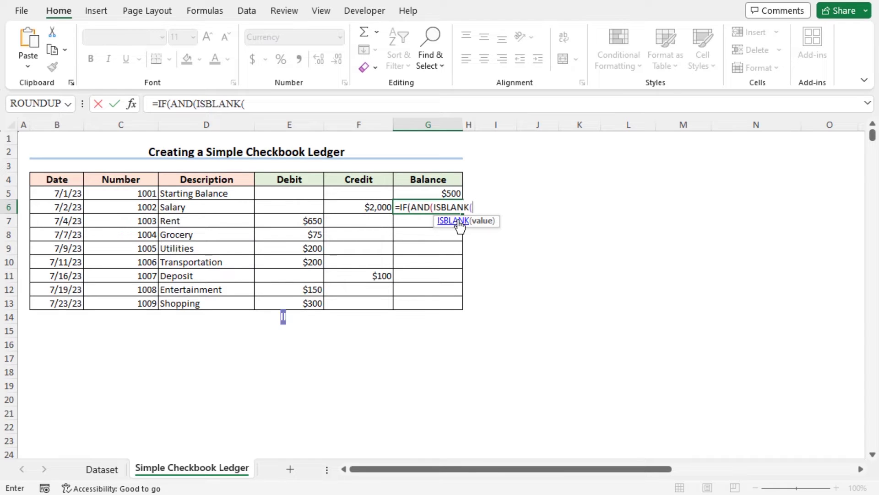
- Add blank checks for E6 and F6 so the formula reads =IF(AND(ISBLANK(E6),ISBLANK(F6))
{"action": "left_click", "coordinate": [310, 207]}
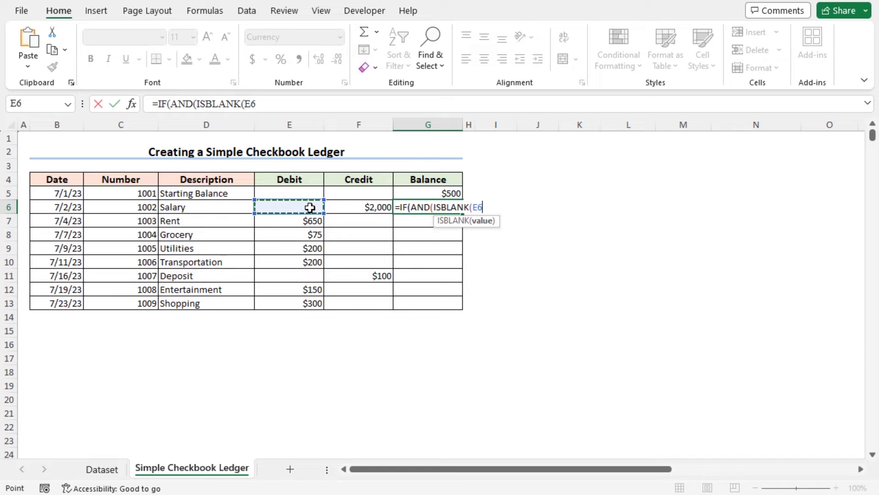
{"action": "type", "text": "),"}
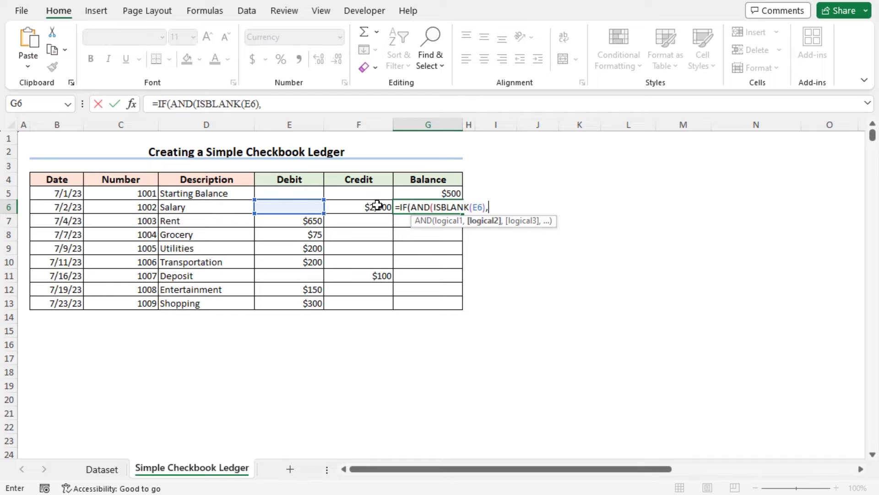
{"action": "type", "text": "is"}
{"action": "key", "text": "Tab"}
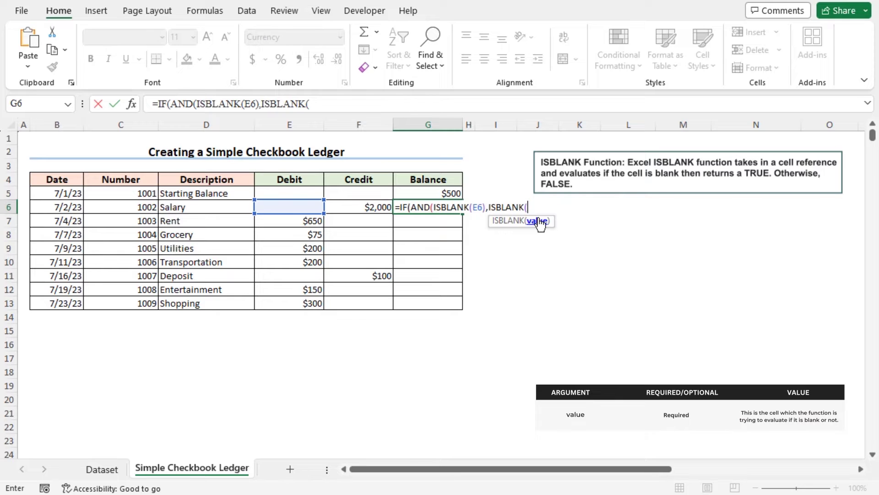
{"action": "type", "text": "F"}
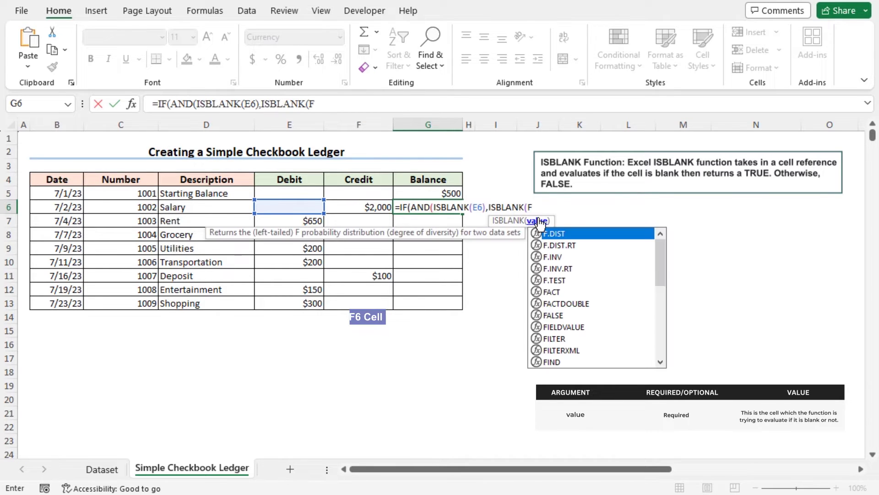
{"action": "type", "text": "6"}
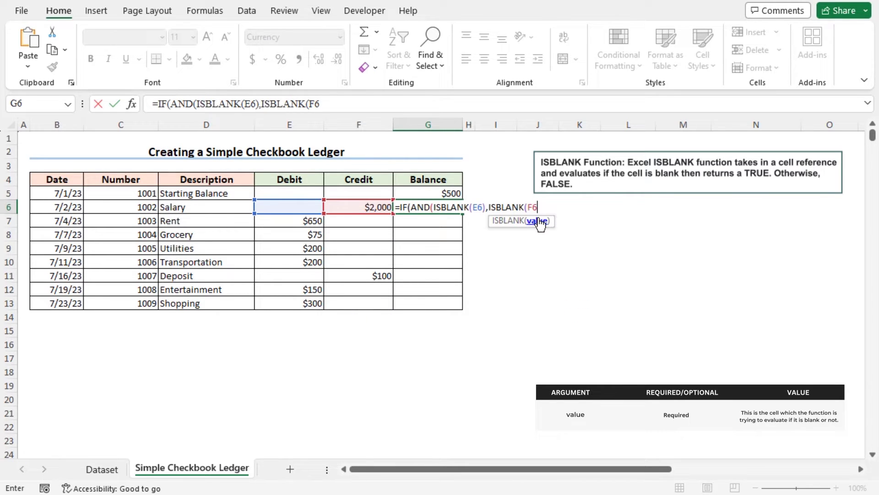
{"action": "type", "text": ")"}
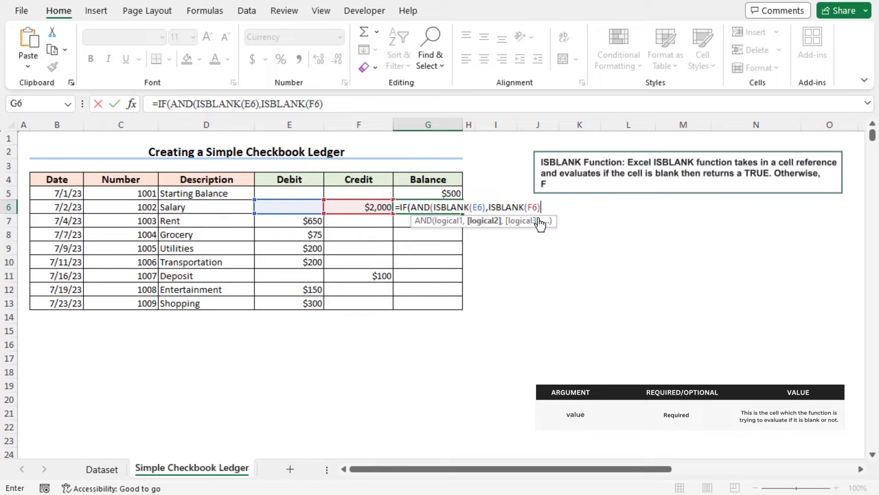
{"action": "type", "text": ")"}
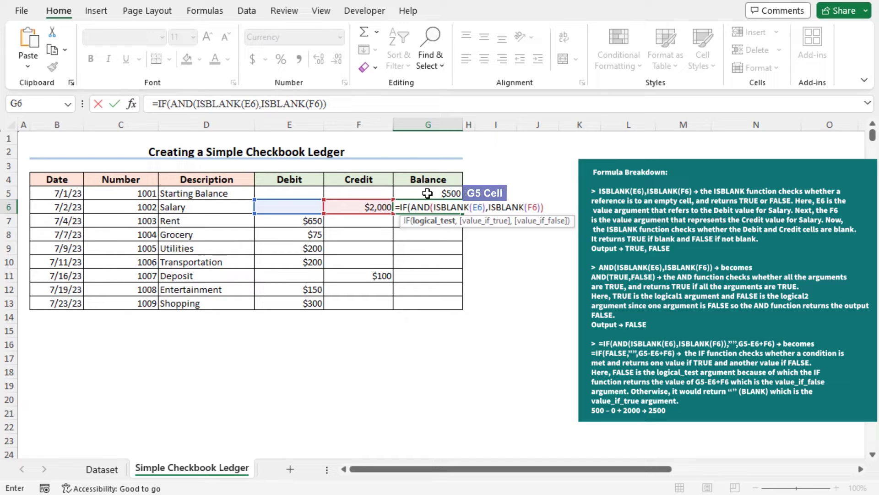
- Complete G6 as =IF(AND(ISBLANK(E6),ISBLANK(F6)),G5,G5-E6+F6), showing $2,500
{"action": "type", "text": ","}
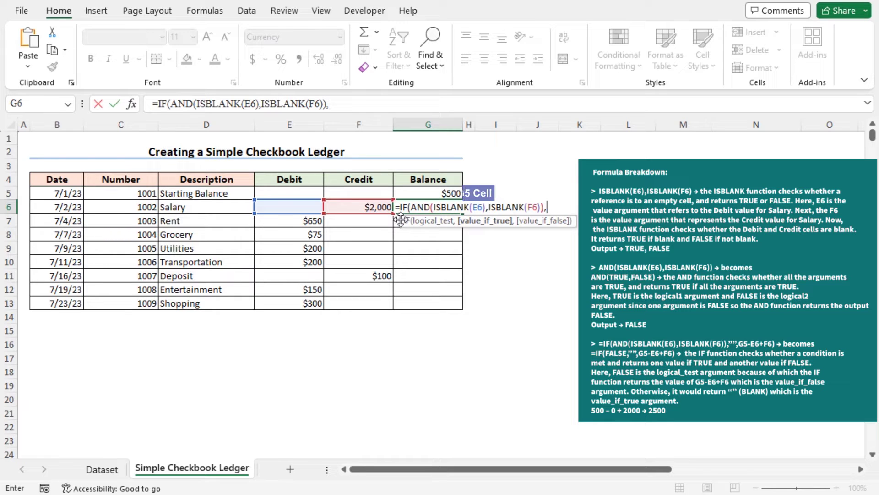
{"action": "left_click", "coordinate": [420, 192]}
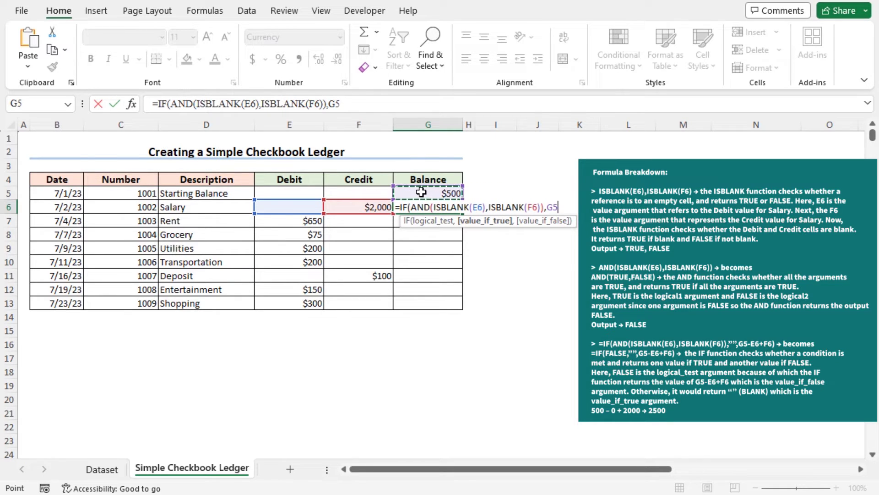
{"action": "type", "text": ","}
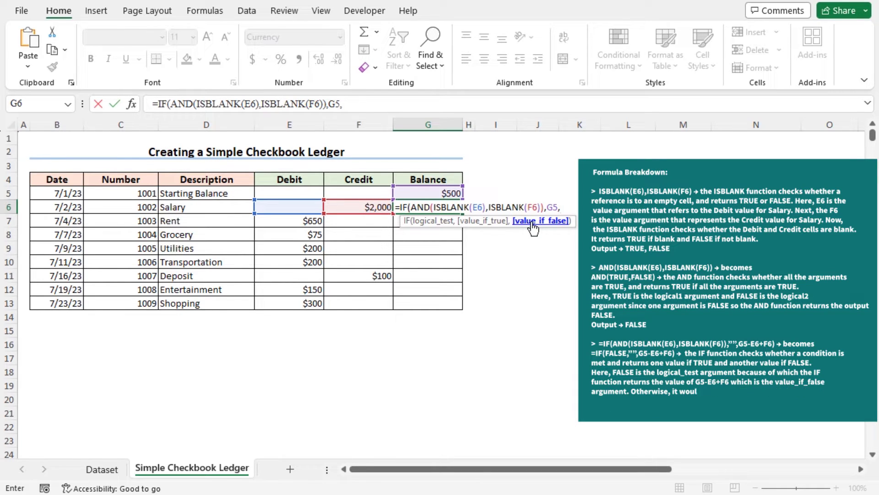
{"action": "left_click", "coordinate": [409, 225]}
{"action": "type", "text": "G5"}
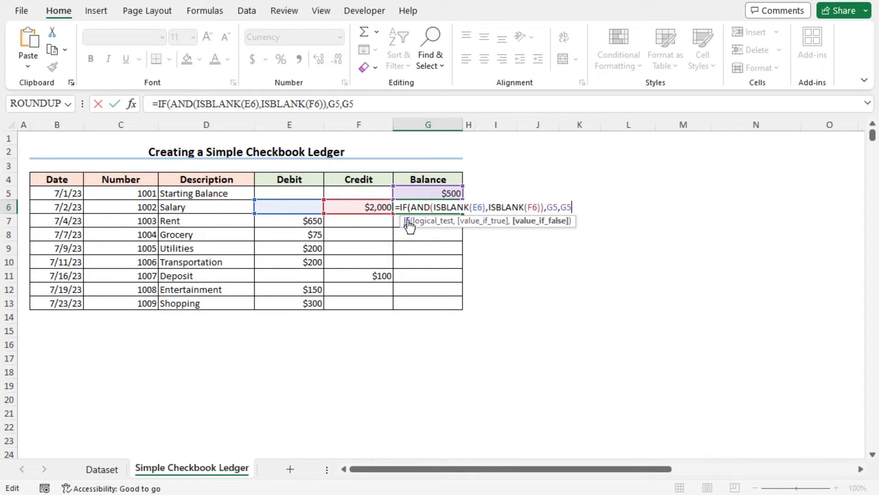
{"action": "type", "text": "-E6"}
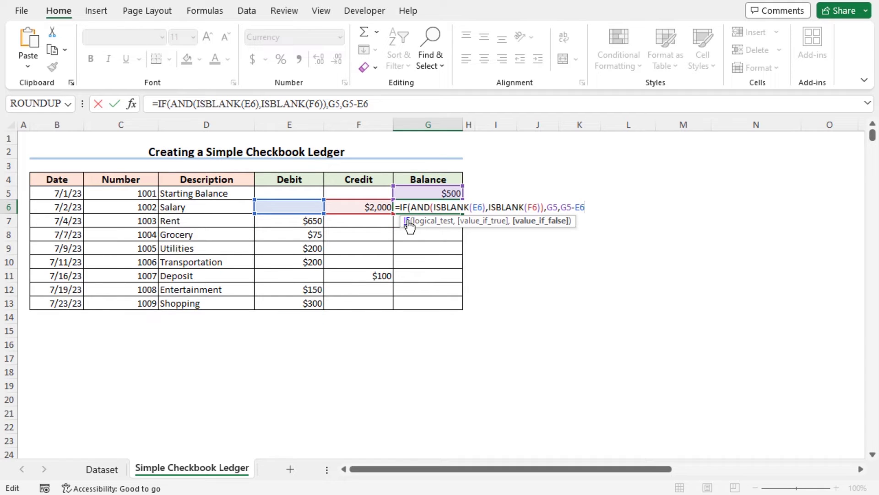
{"action": "type", "text": "+F6"}
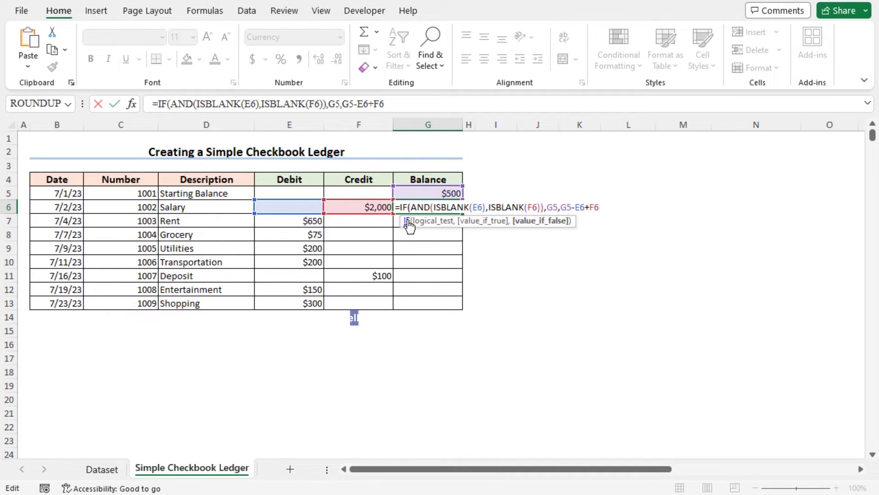
{"action": "type", "text": ")"}
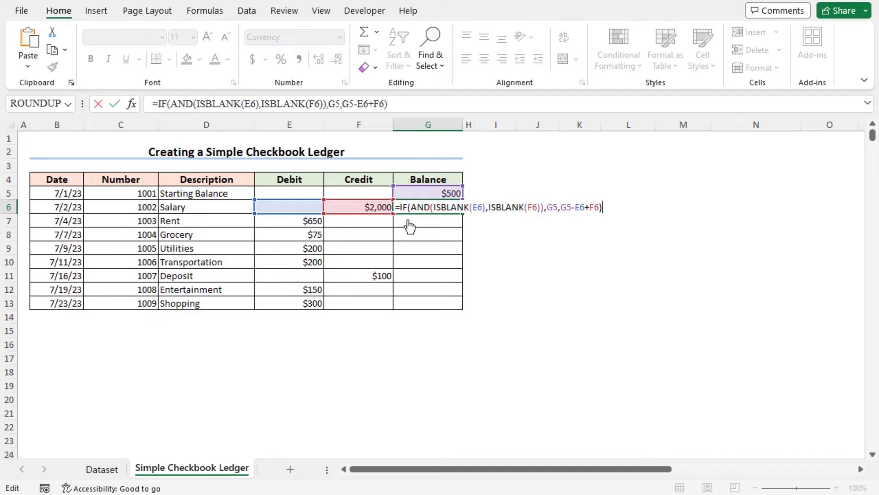
{"action": "key", "text": "Return"}
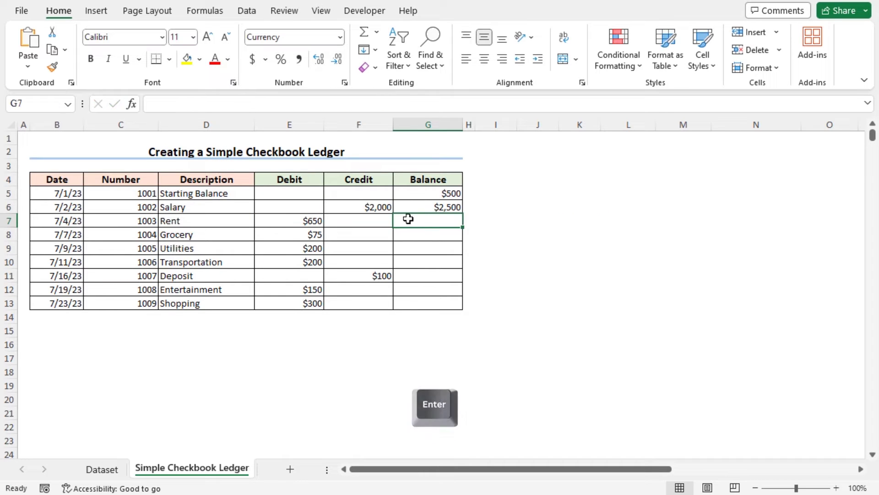
- Fill the G6 balance formula down through G13, ending at a $1,025 balance
{"action": "left_click", "coordinate": [412, 205]}
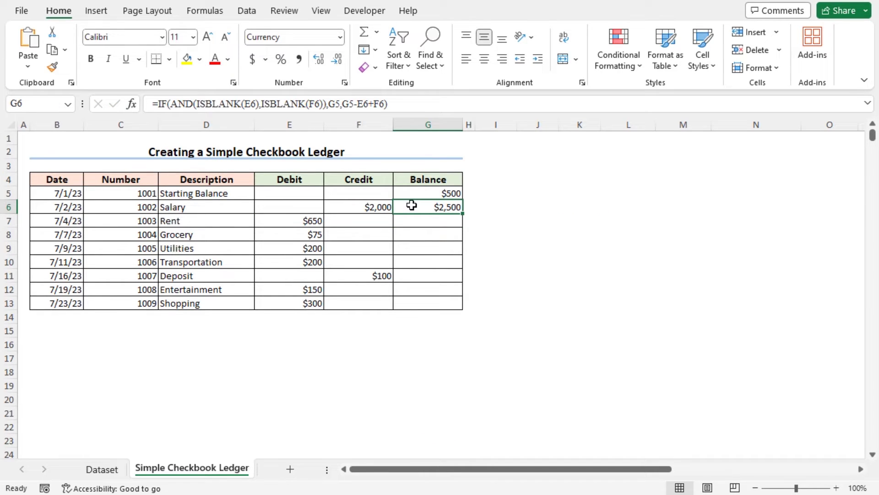
{"action": "left_click", "coordinate": [419, 194]}
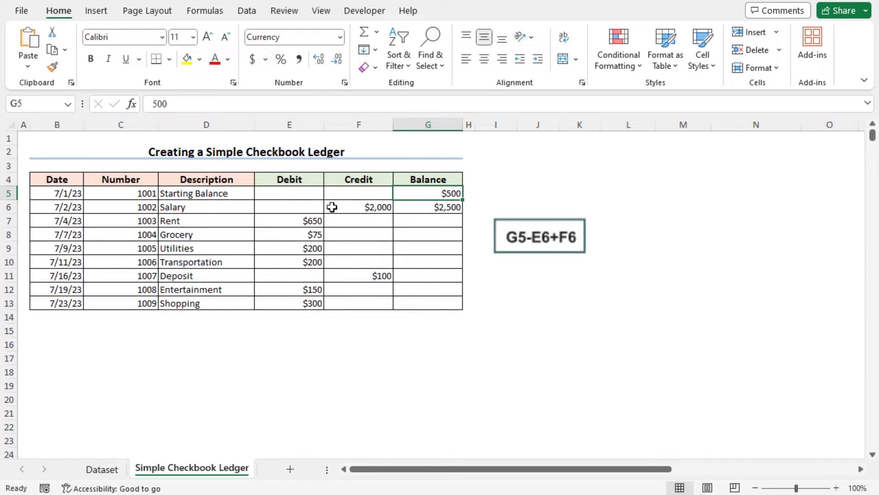
{"action": "left_click", "coordinate": [309, 207]}
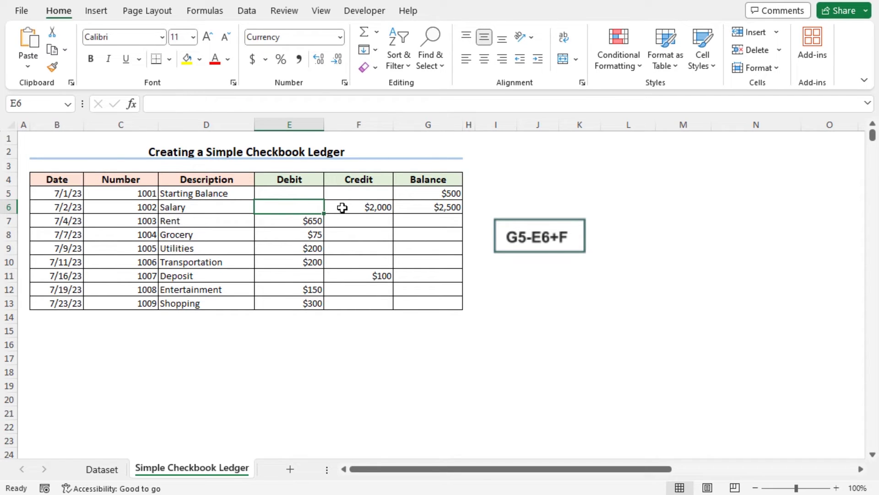
{"action": "left_click", "coordinate": [344, 206]}
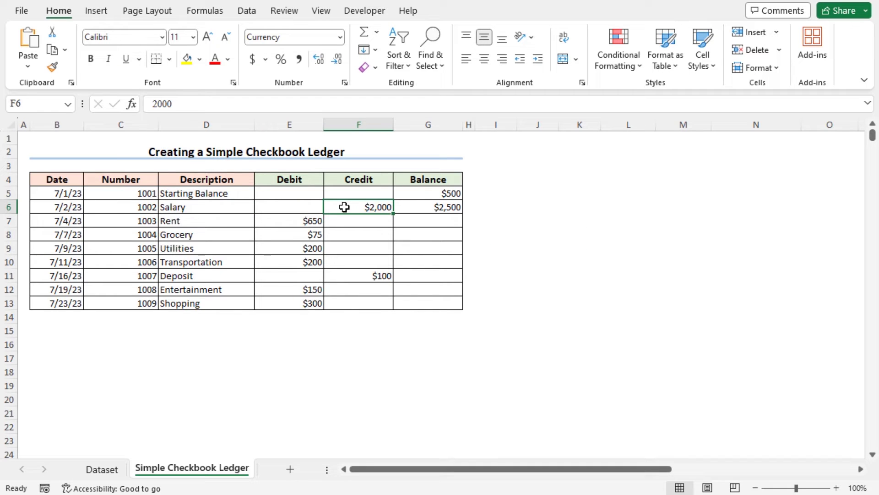
{"action": "left_click", "coordinate": [422, 207]}
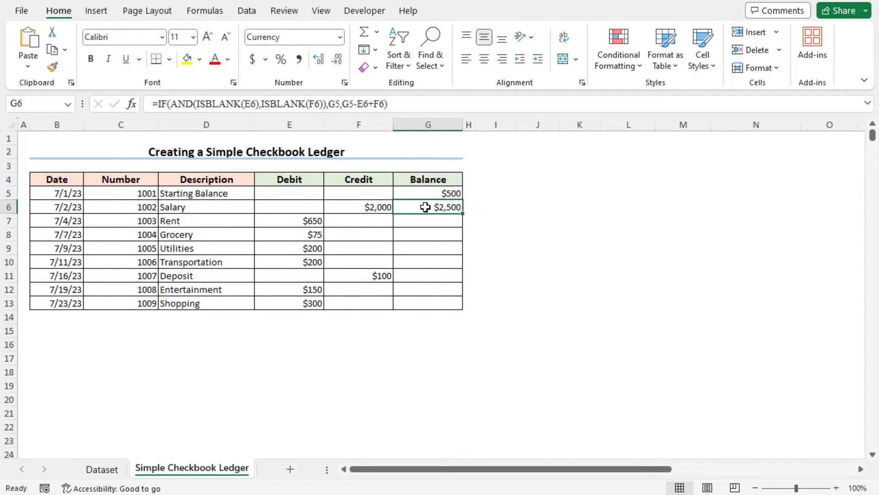
{"action": "double_click", "coordinate": [462, 213]}
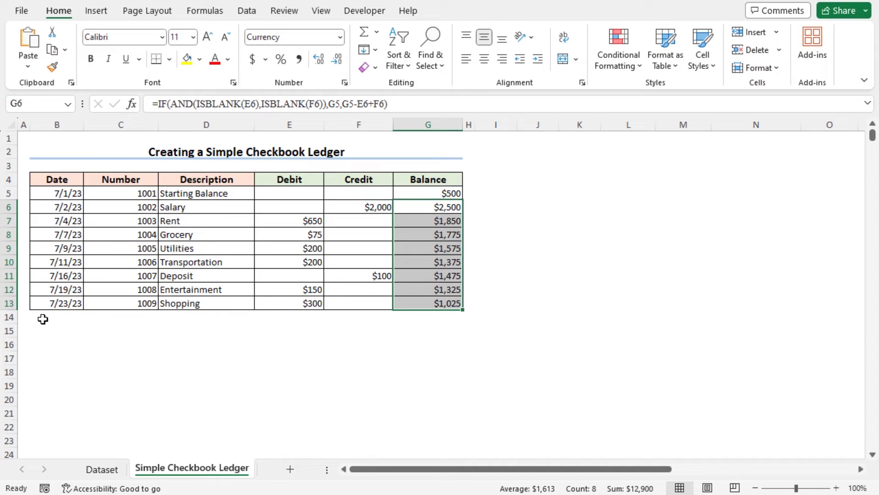
{"action": "left_click", "coordinate": [44, 318]}
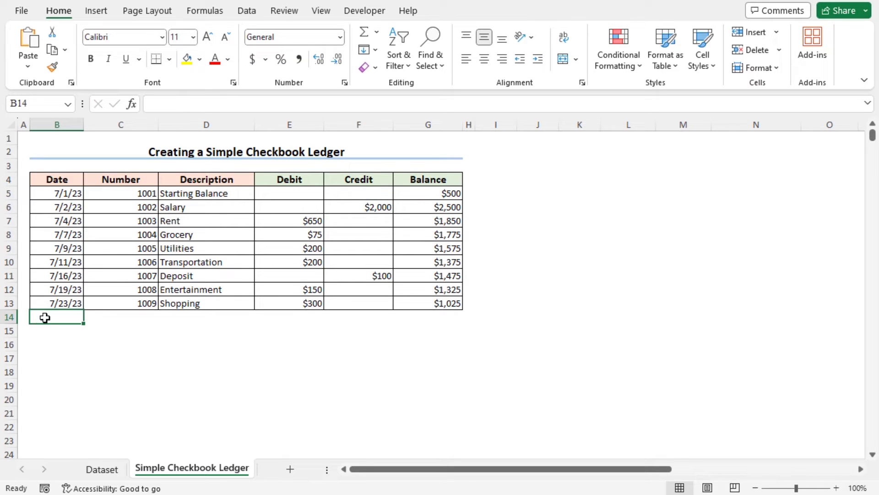
{"action": "type", "text": "7/25/2023"}
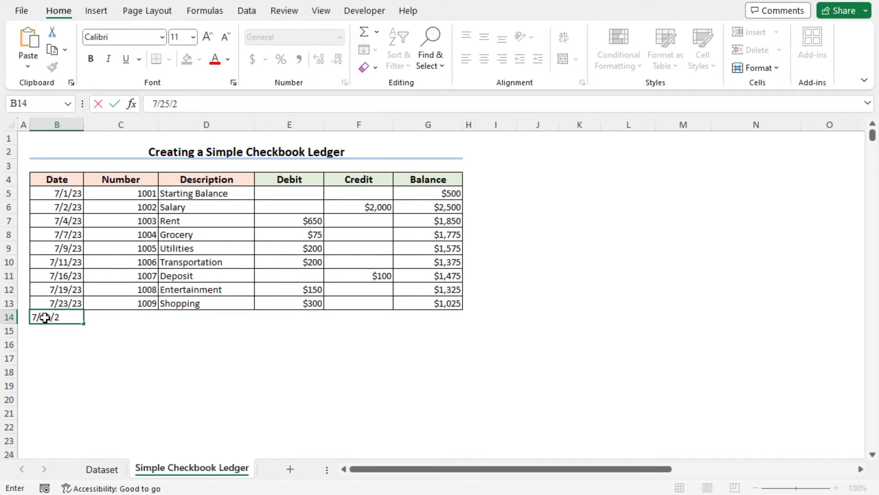
{"action": "key", "text": "Tab"}
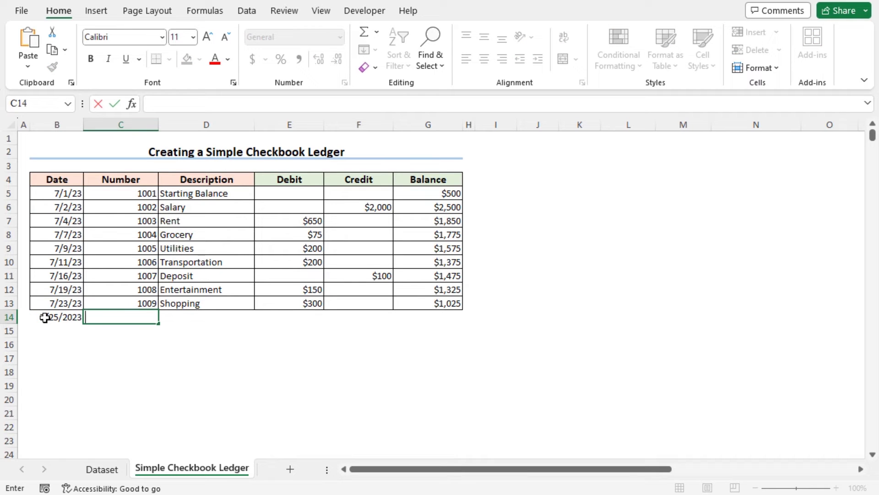
{"action": "type", "text": "1010"}
{"action": "key", "text": "Tab"}
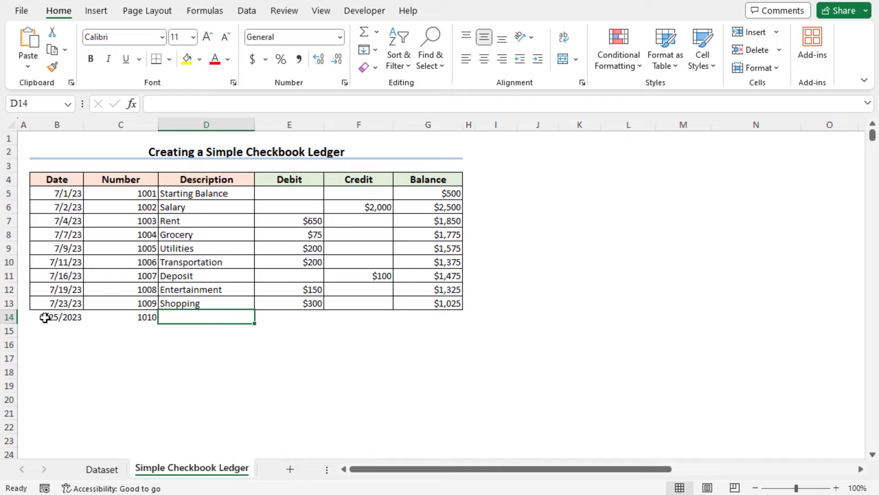
{"action": "type", "text": "Book"}
{"action": "key", "text": "Tab"}
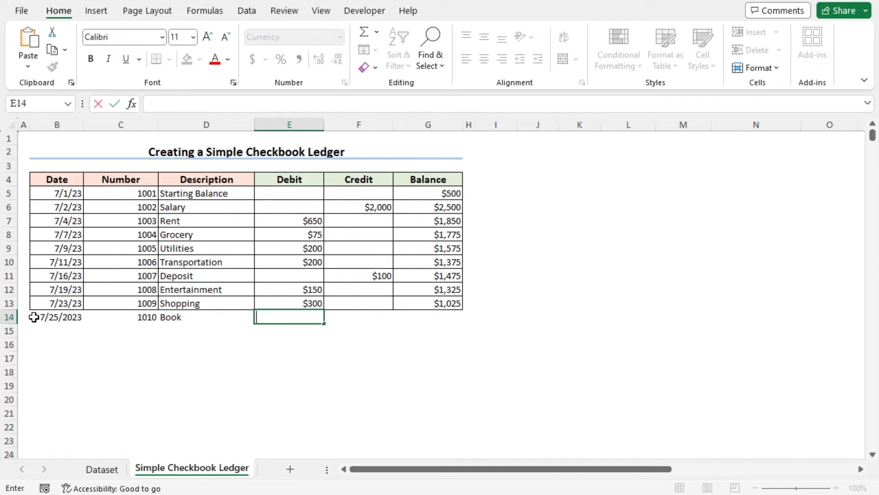
{"action": "type", "text": "100"}
{"action": "key", "text": "Tab"}
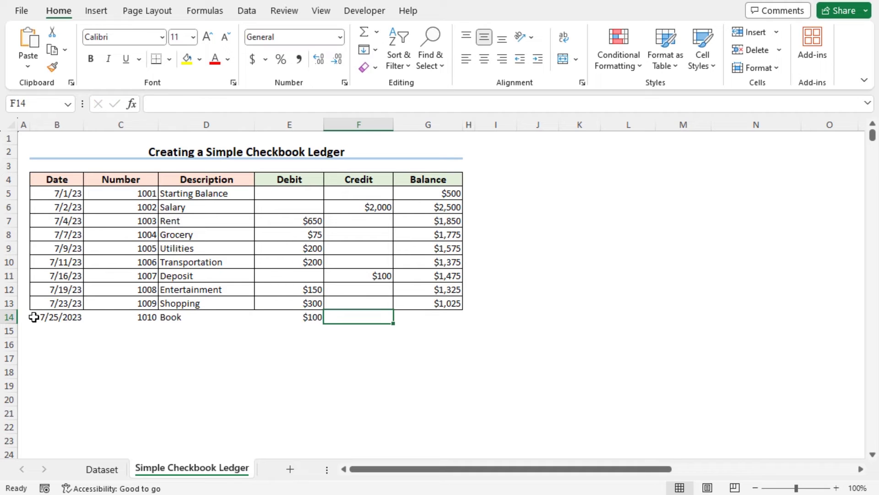
{"action": "key", "text": "Tab"}
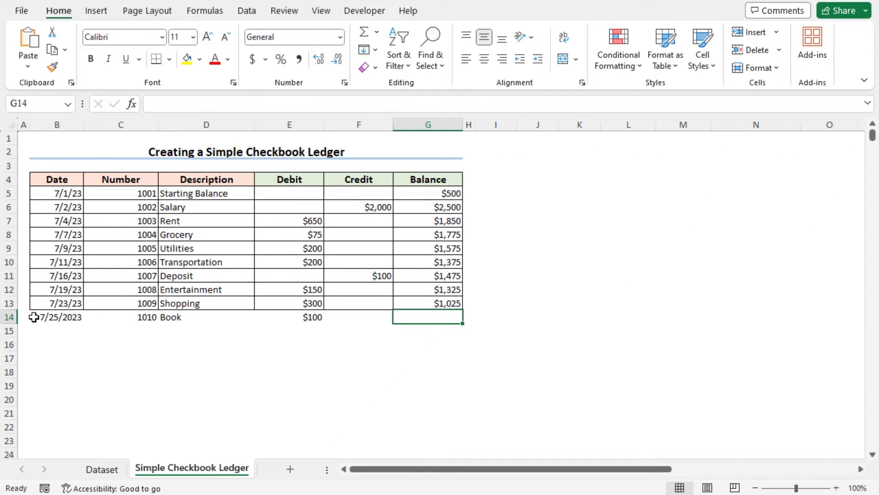
{"action": "left_click_drag", "start_coordinate": [33, 317], "coordinate": [452, 320]}
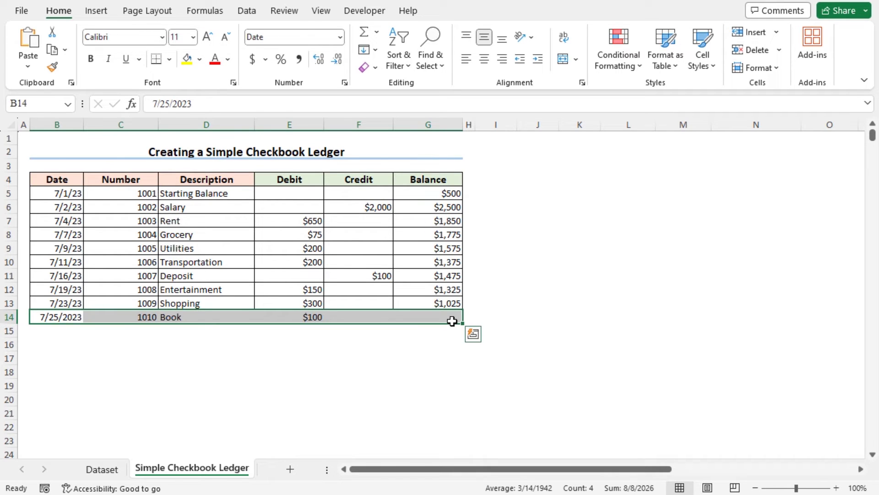
{"action": "key", "text": "Delete"}
{"action": "key", "text": "Delete"}
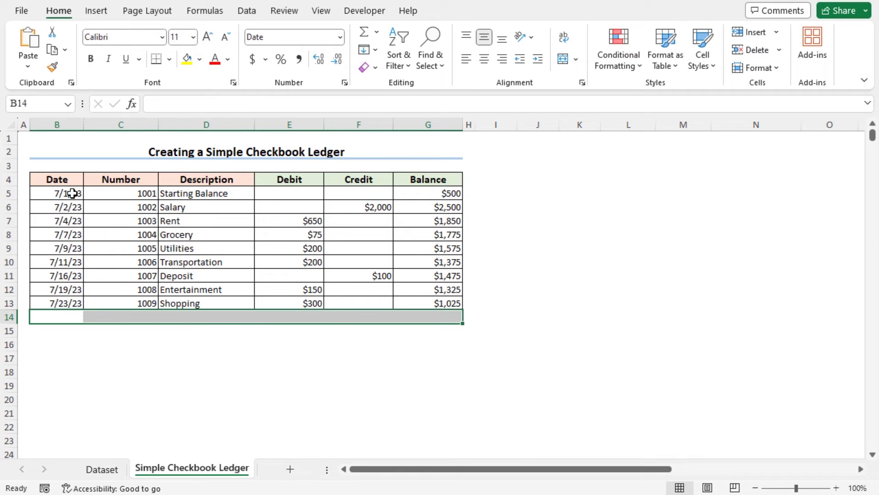
- Convert range $B$4:$G$13 into a table with 'My table has headers' checked
{"action": "left_click", "coordinate": [66, 180]}
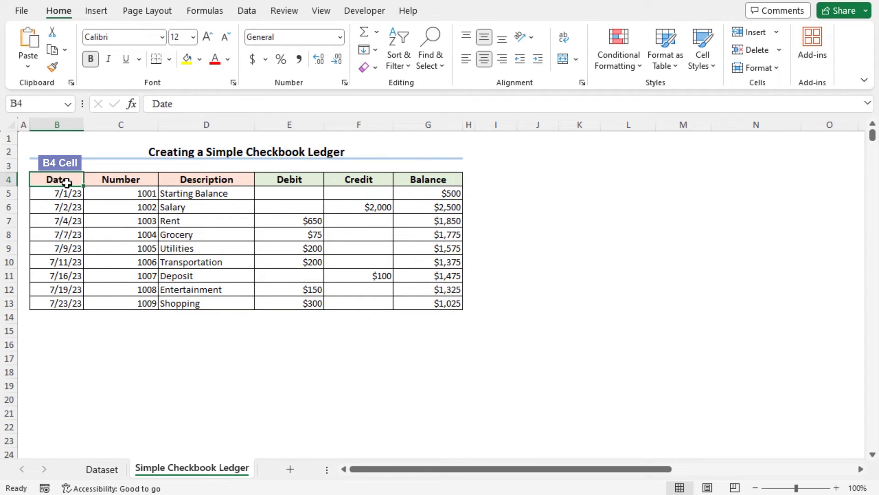
{"action": "left_click", "coordinate": [98, 13]}
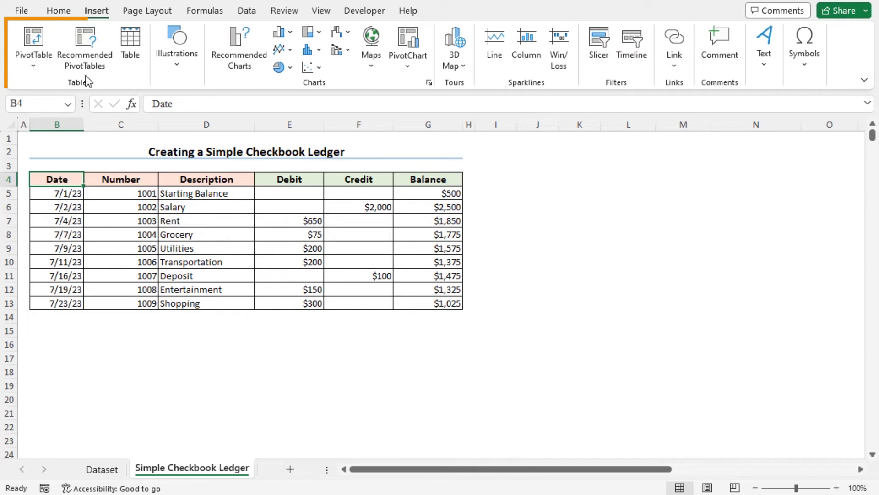
{"action": "left_click", "coordinate": [133, 38]}
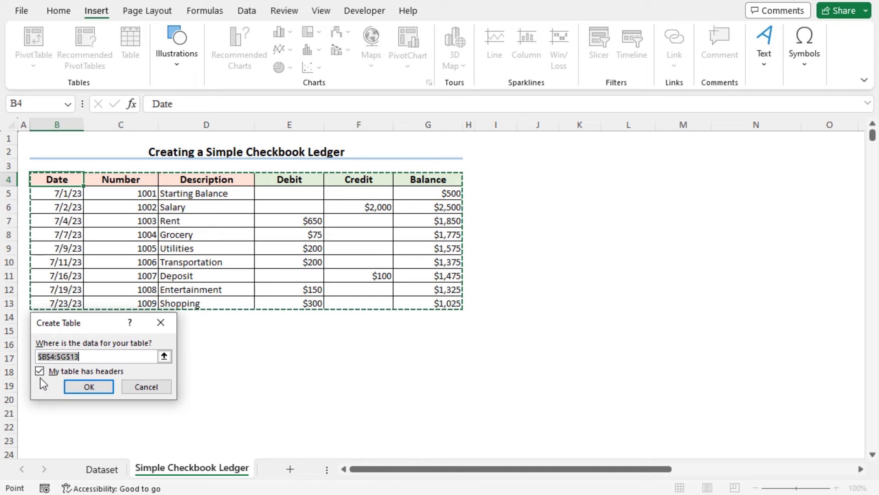
{"action": "left_click", "coordinate": [76, 387]}
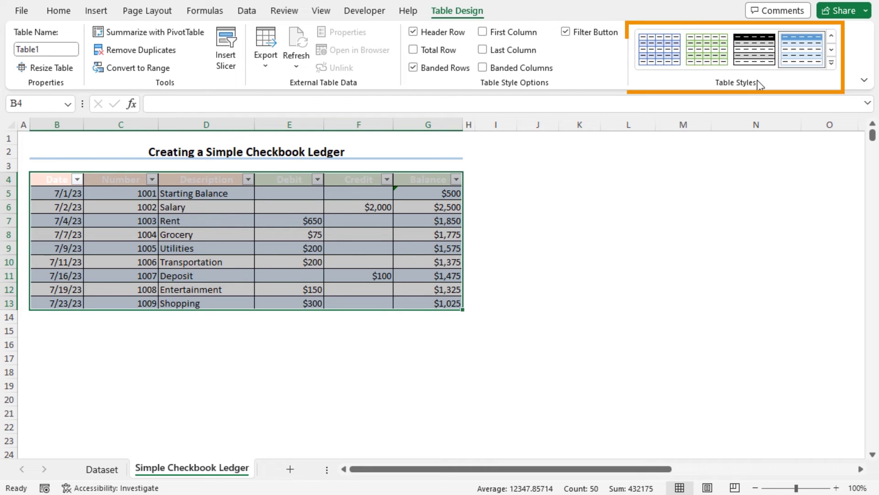
- Apply the Light > None style to the ledger table
{"action": "left_click", "coordinate": [833, 64]}
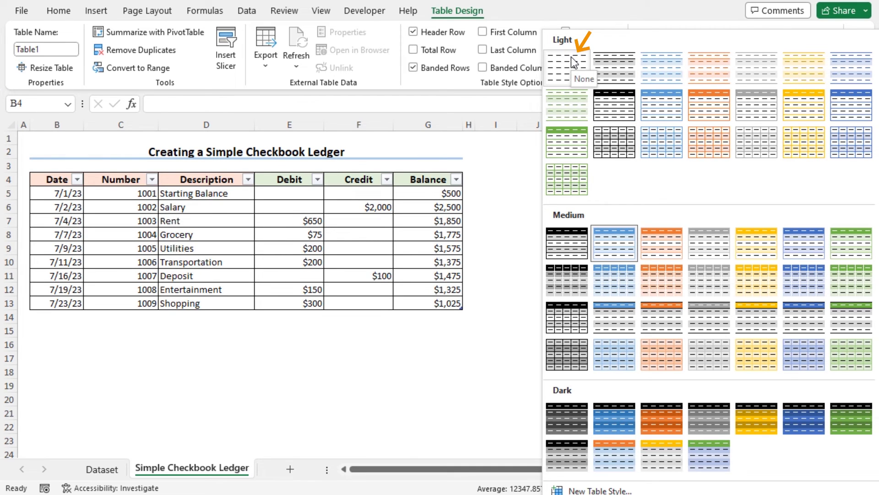
{"action": "left_click", "coordinate": [570, 57]}
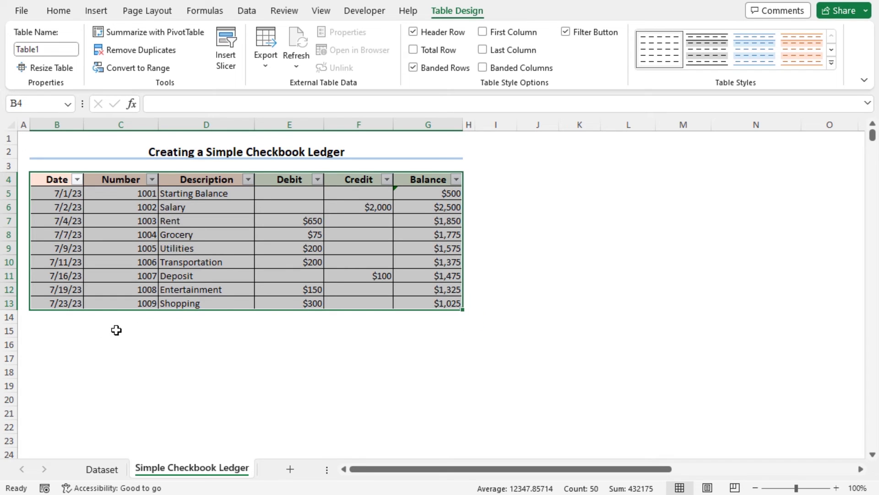
{"action": "left_click", "coordinate": [45, 319]}
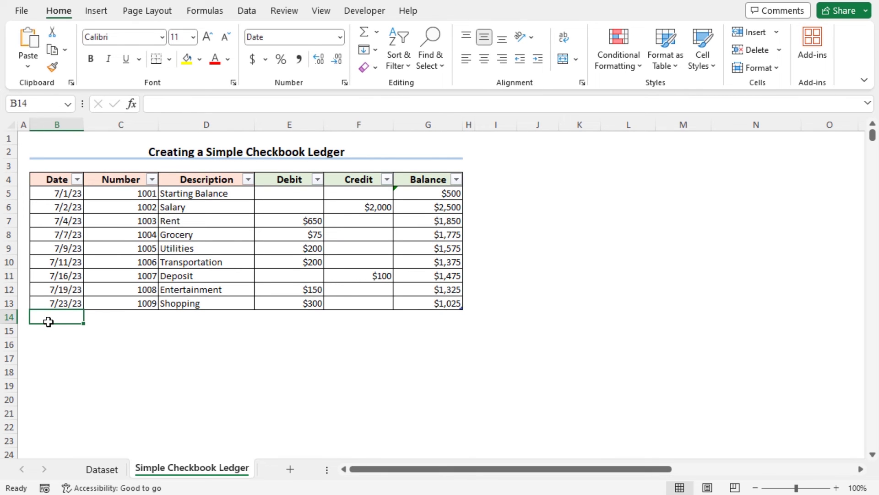
- Add a 7/25/23 row for check 1010, 'Book', with a $100 debit, balancing to $925
{"action": "type", "text": "7/"}
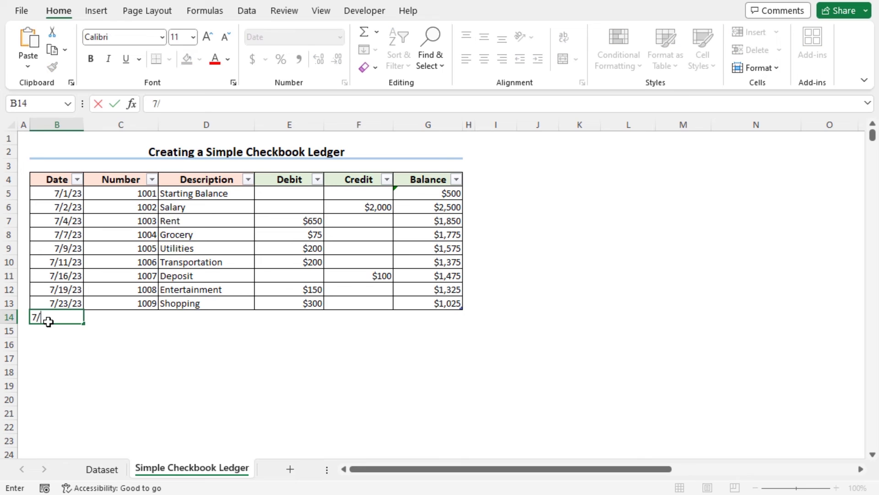
{"action": "type", "text": "25/23"}
{"action": "key", "text": "Tab"}
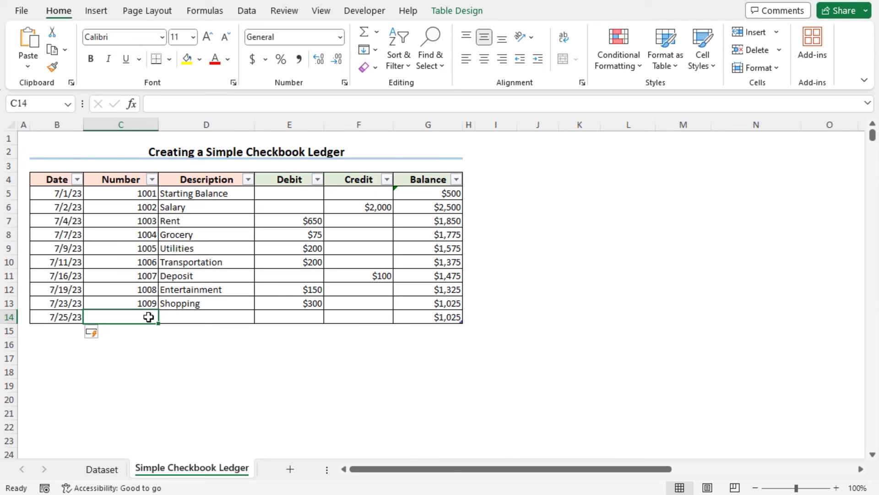
{"action": "type", "text": "1010"}
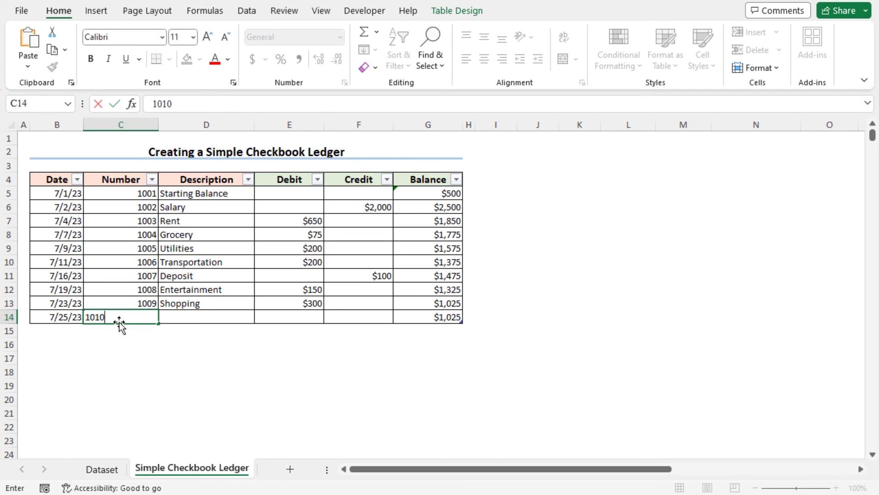
{"action": "key", "text": "Tab"}
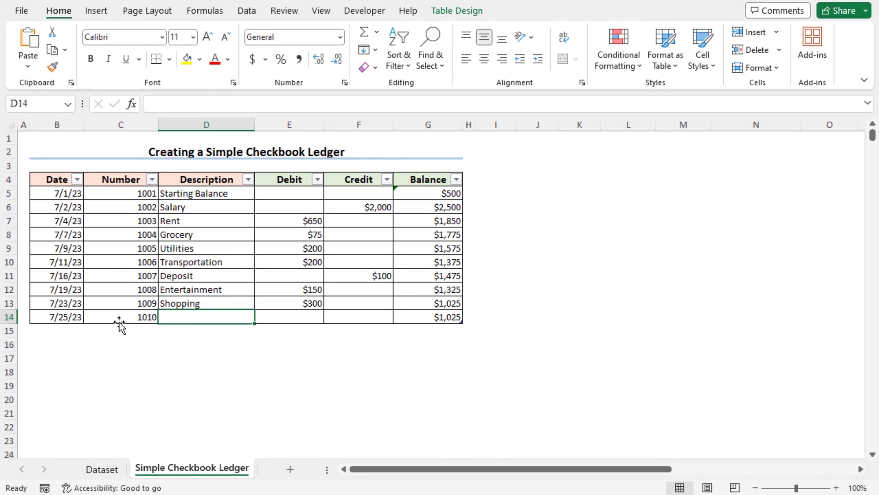
{"action": "type", "text": "ook"}
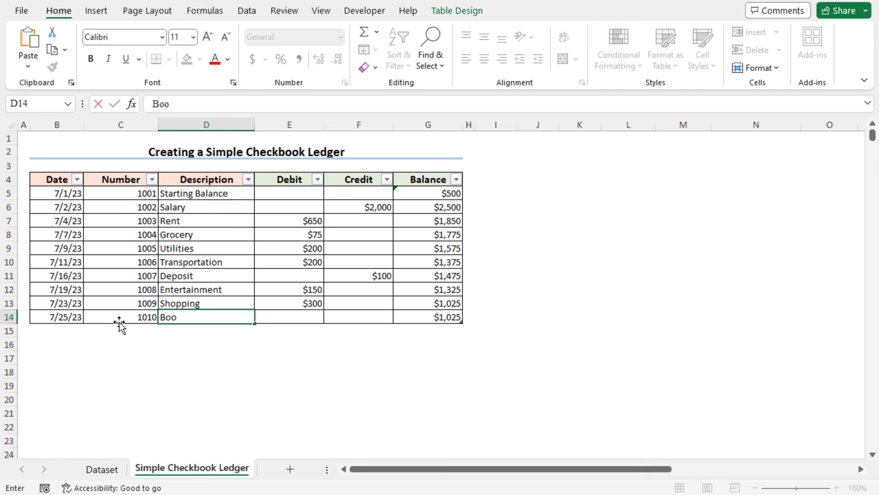
{"action": "key", "text": "Tab"}
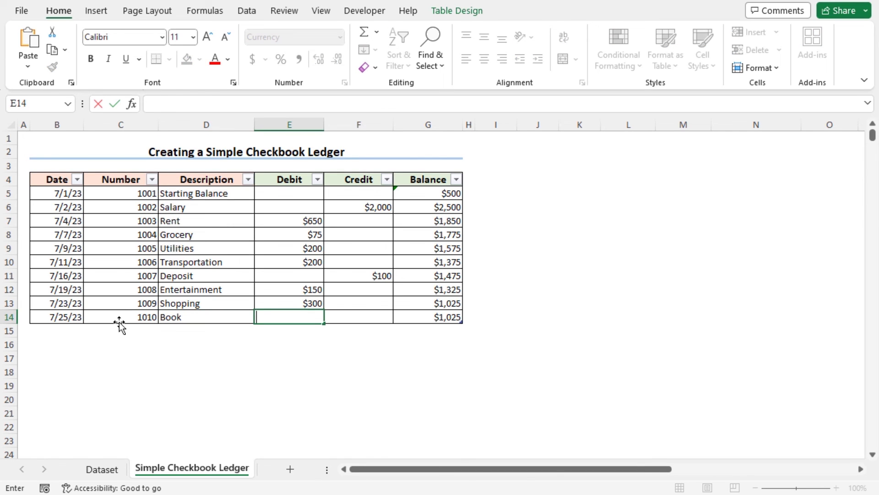
{"action": "type", "text": "100"}
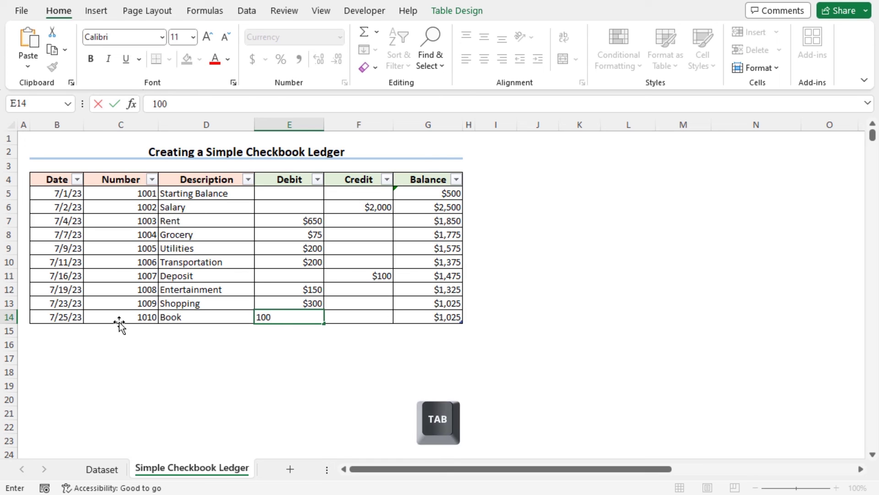
{"action": "key", "text": "Tab"}
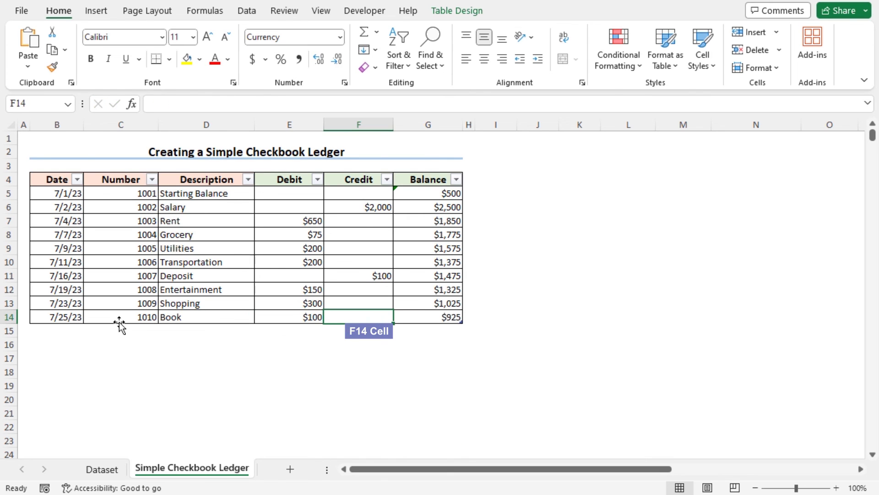